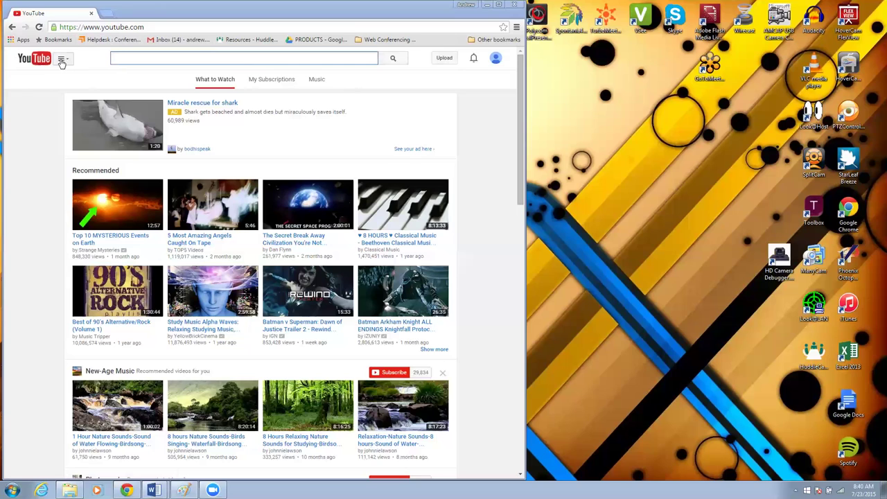
# - Go through the guide menu, My Channel and Video Manager to the Live Events list
pyautogui.click(61, 61)
pyautogui.click(61, 60)
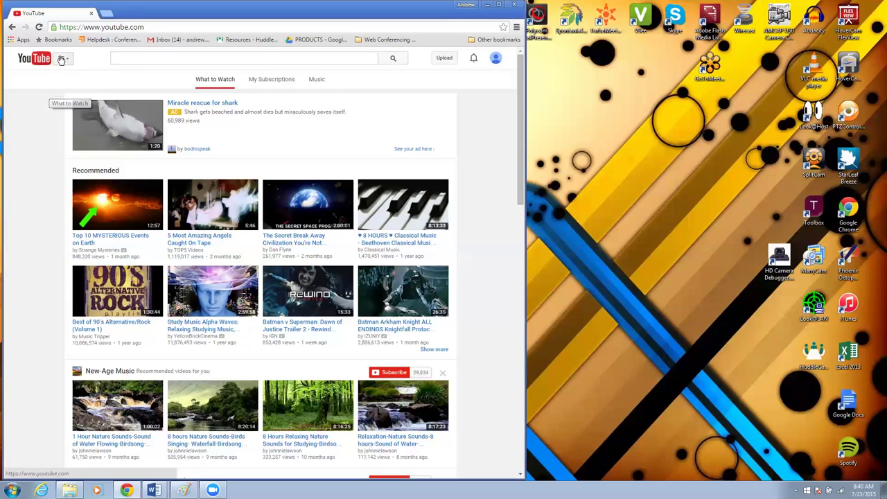
pyautogui.click(61, 60)
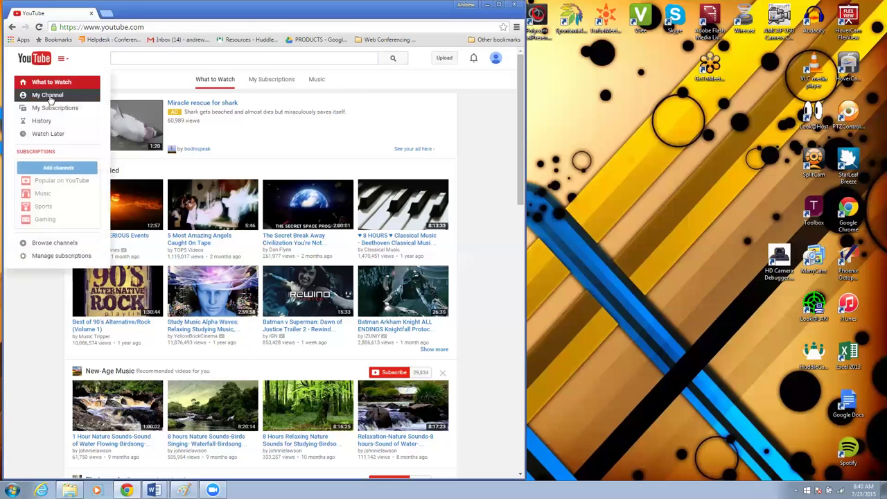
pyautogui.click(49, 98)
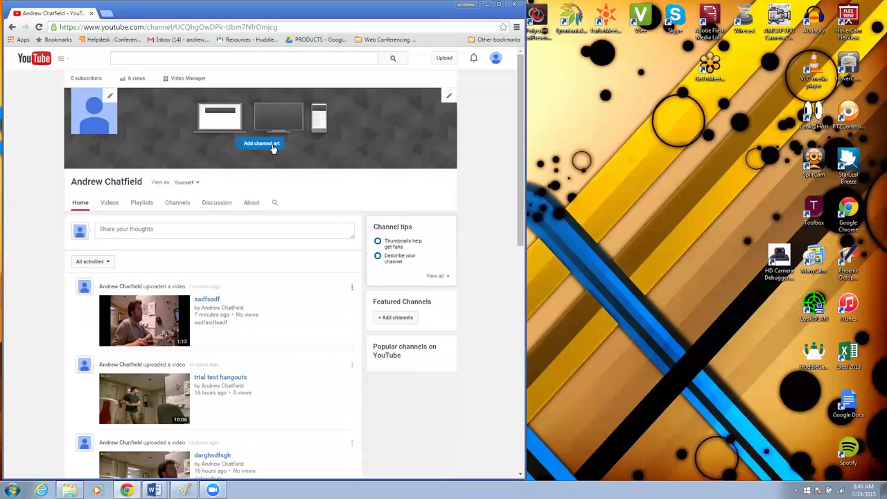
pyautogui.click(187, 79)
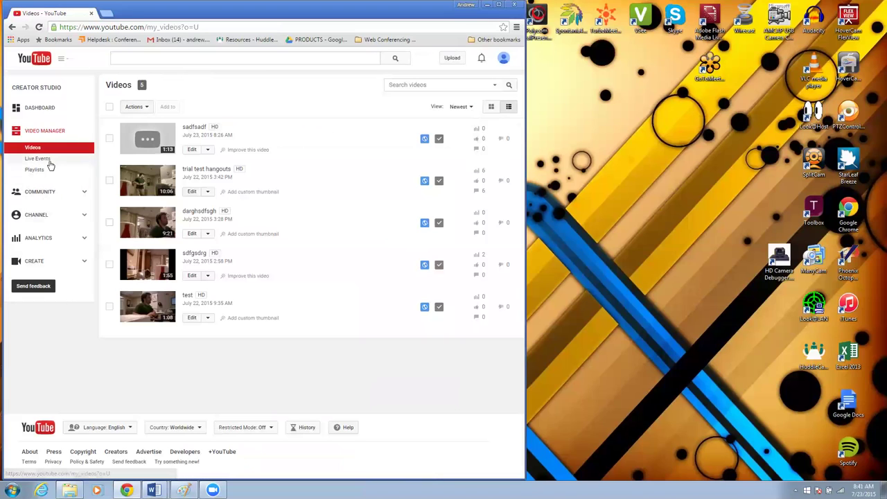
pyautogui.click(40, 161)
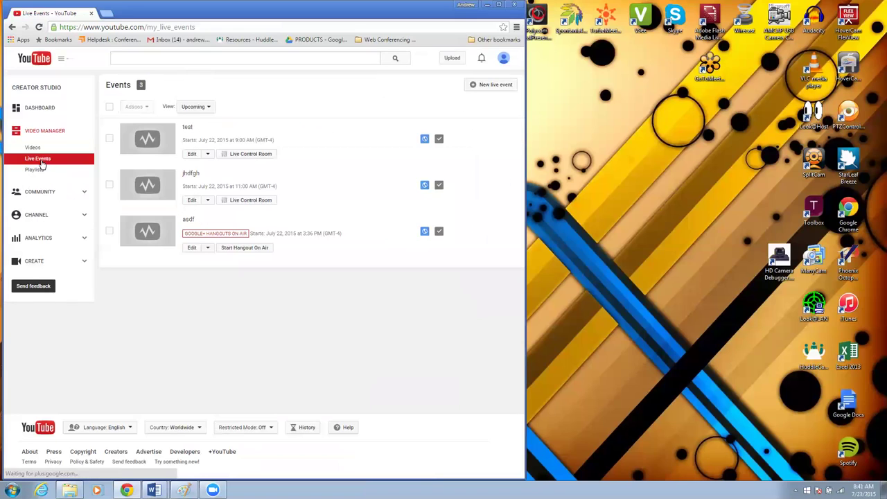
# - Start a new live event titled 'Wirecast Test' with a description about testing Wirecast
pyautogui.click(486, 88)
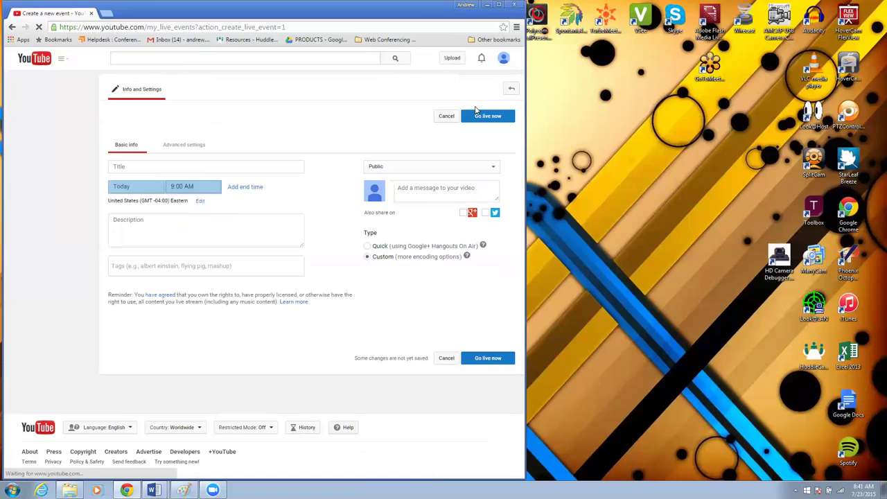
pyautogui.click(190, 167)
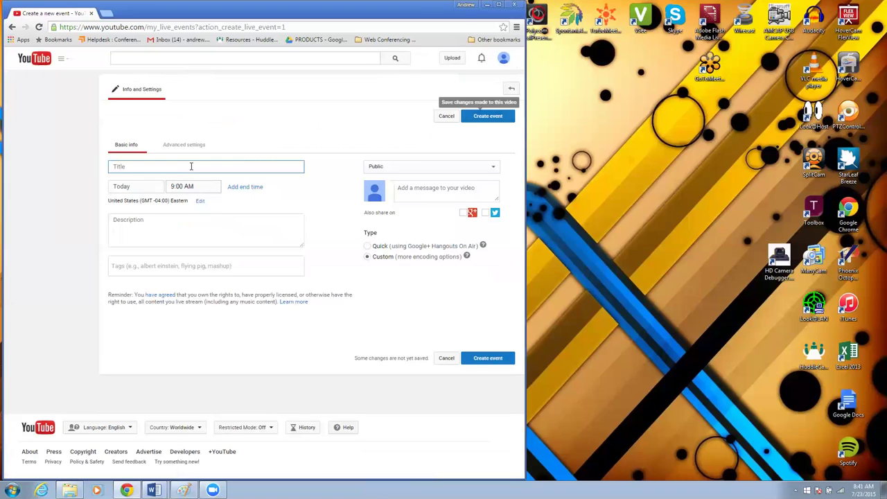
pyautogui.write('Wire')
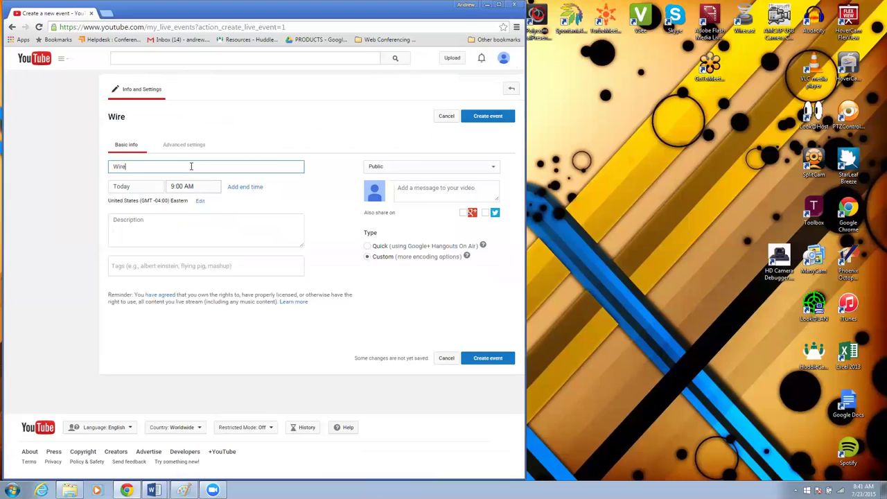
pyautogui.write('cast Test')
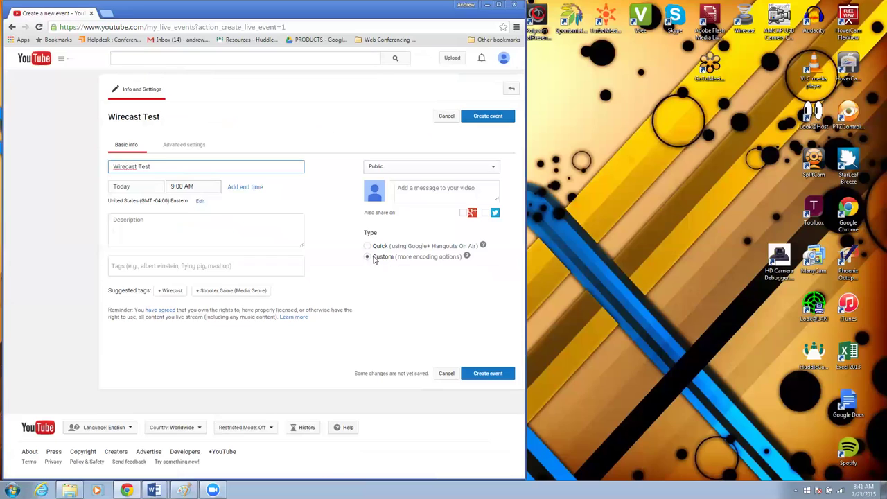
pyautogui.click(141, 232)
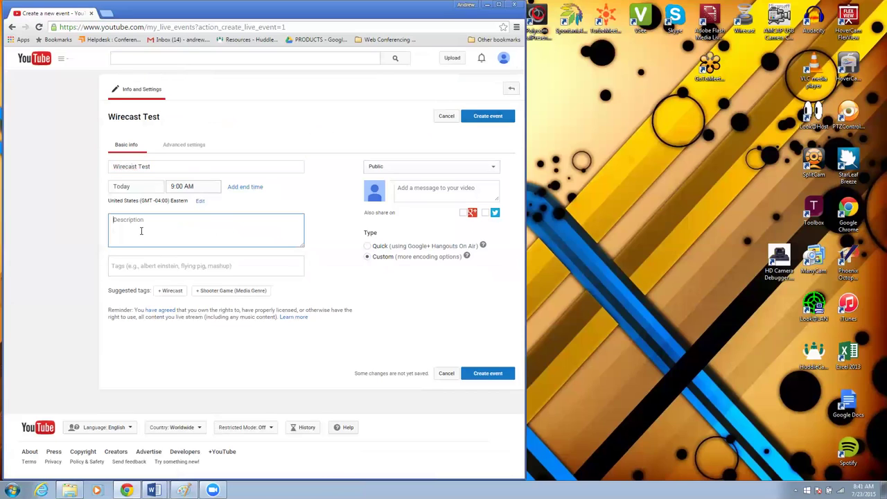
pyautogui.write('Testing Wi')
pyautogui.write('recast and Youtube live streaming')
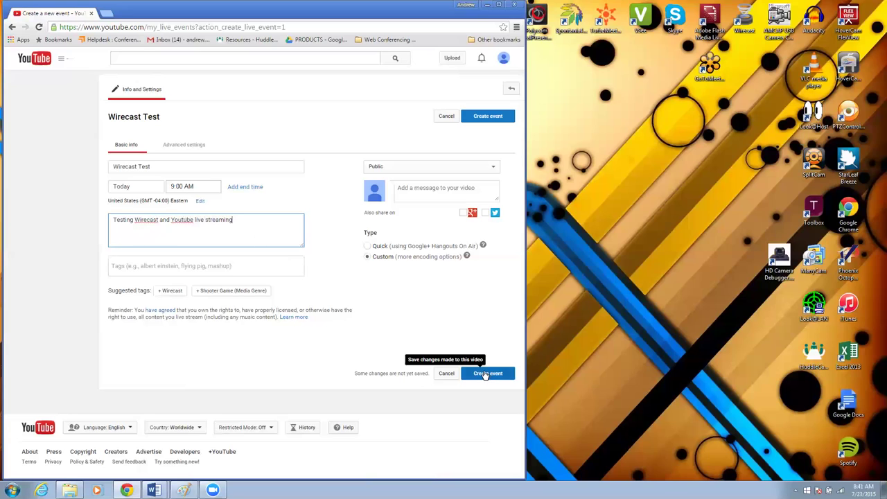
# - Set the new event's start time to 8:30 AM
pyautogui.click(186, 187)
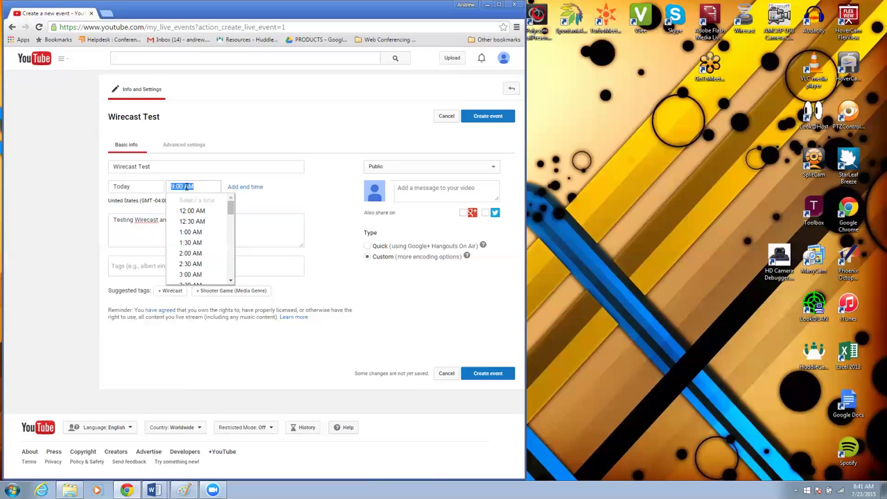
pyautogui.scroll(-1, 214, 254)
pyautogui.scroll(-1, 209, 257)
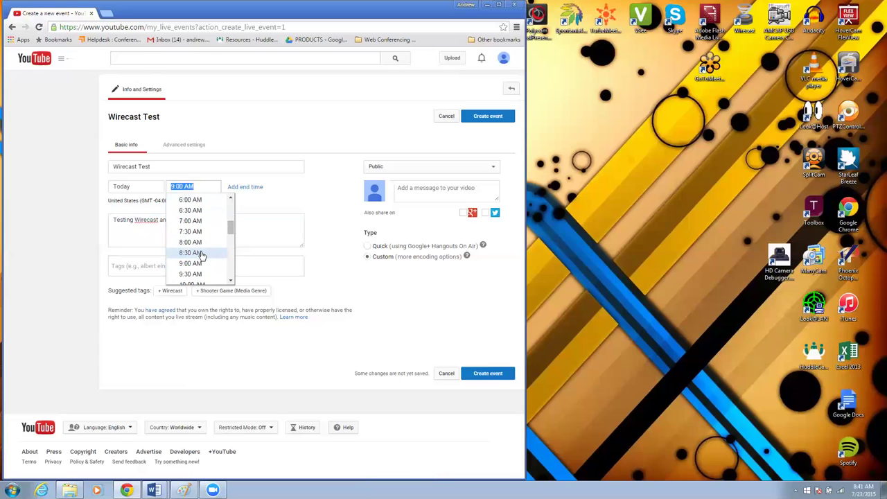
pyautogui.click(201, 254)
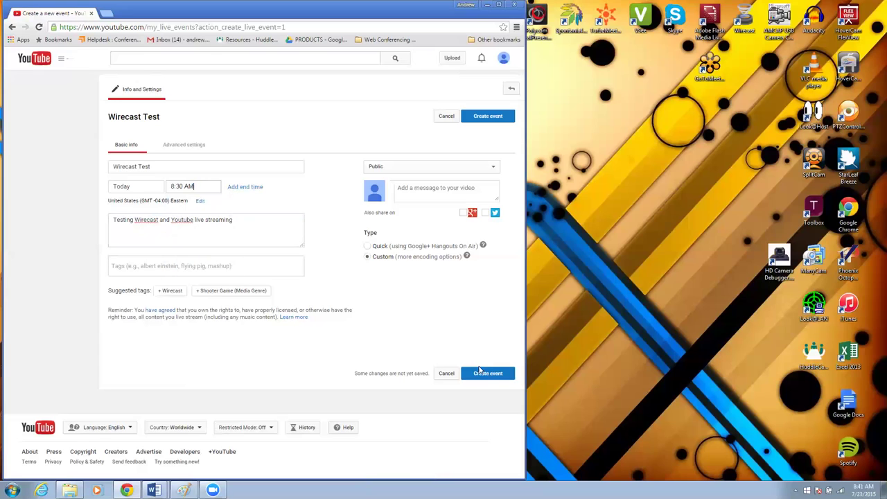
# - Create the event and choose the 1500–4000 Kbps (720p) bitrate range
pyautogui.click(486, 375)
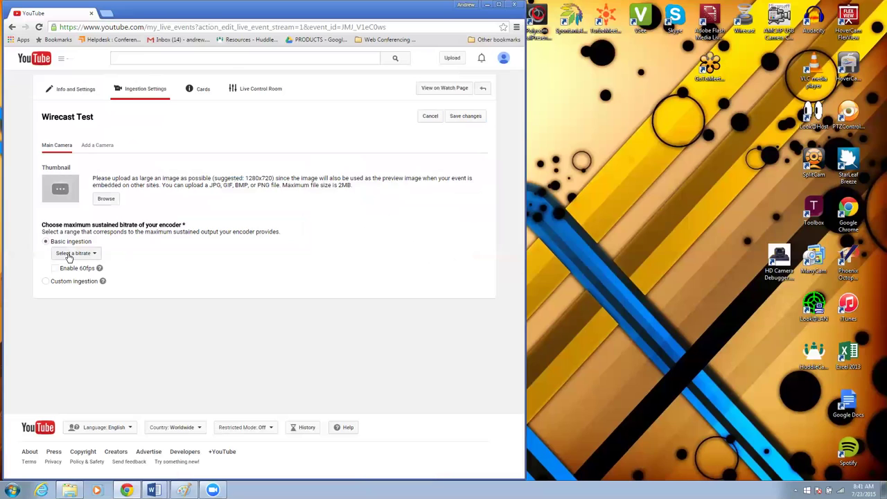
pyautogui.click(69, 255)
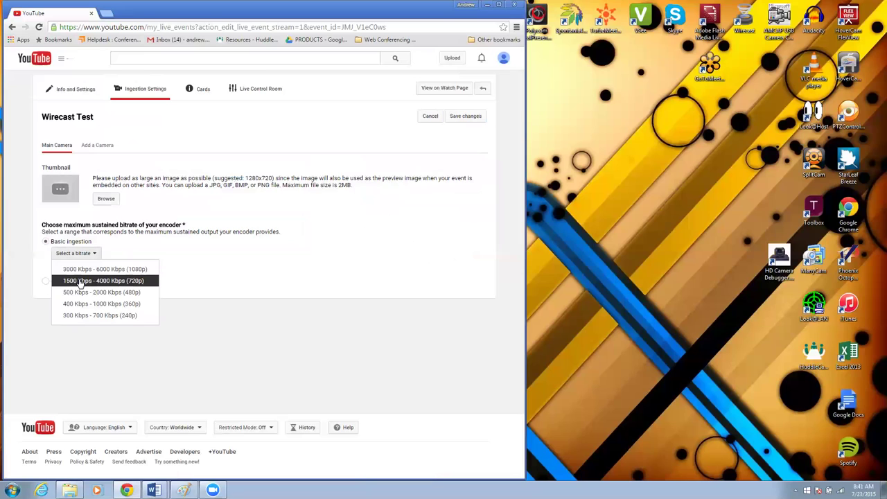
pyautogui.click(88, 281)
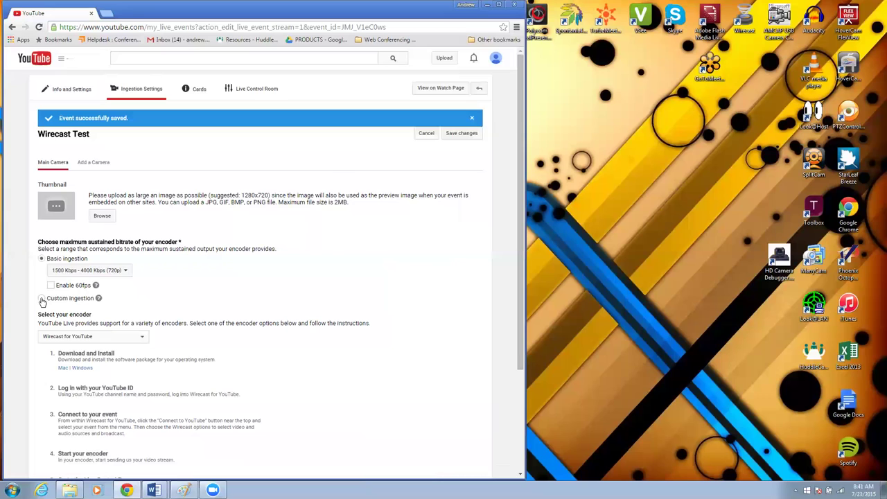
# - Keep Wirecast for YouTube as the encoder and launch Wirecast from the desktop
pyautogui.scroll(-3, 41, 303)
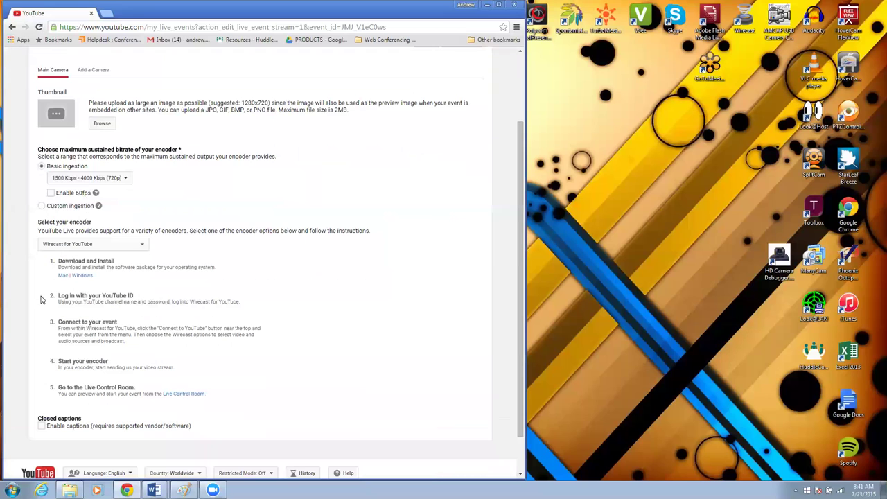
pyautogui.click(82, 245)
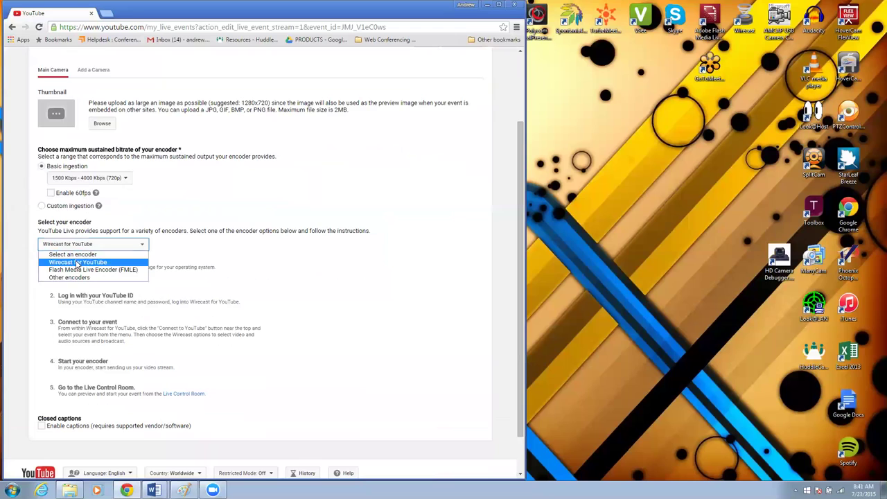
pyautogui.click(77, 263)
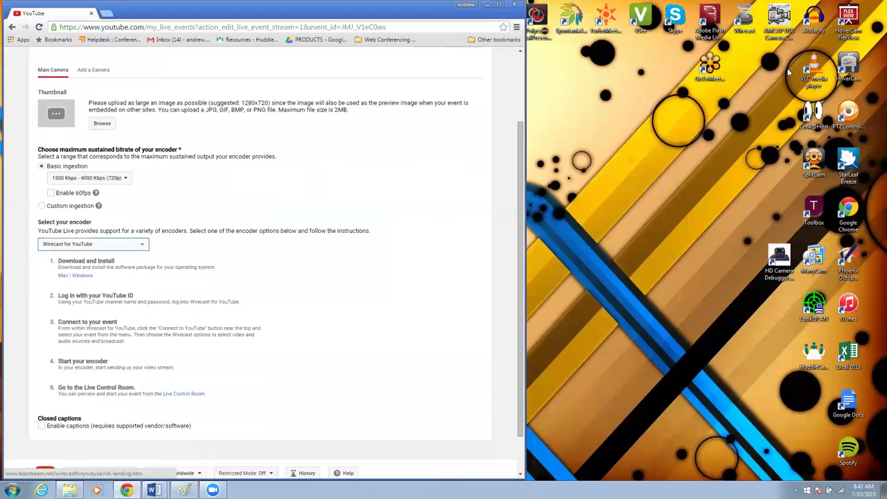
pyautogui.doubleClick(745, 21)
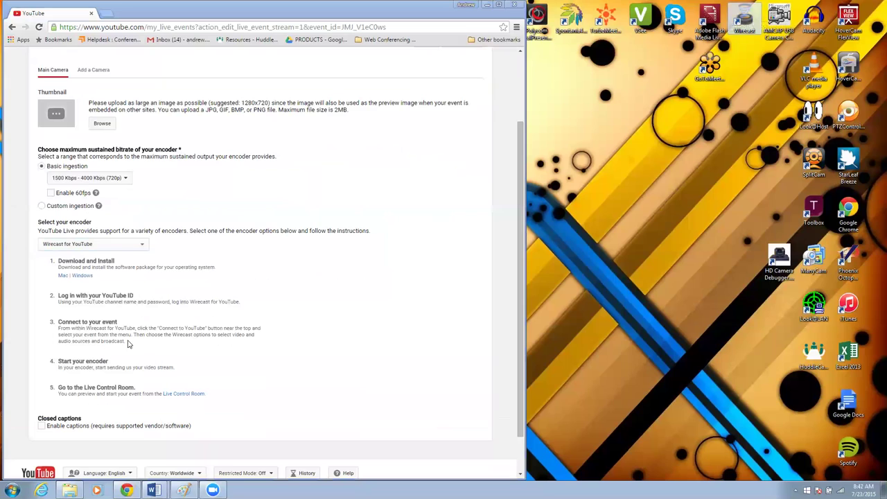
# - Launch Wirecast Play, dismiss the connection error and tutorial, and move its window right
pyautogui.doubleClick(746, 23)
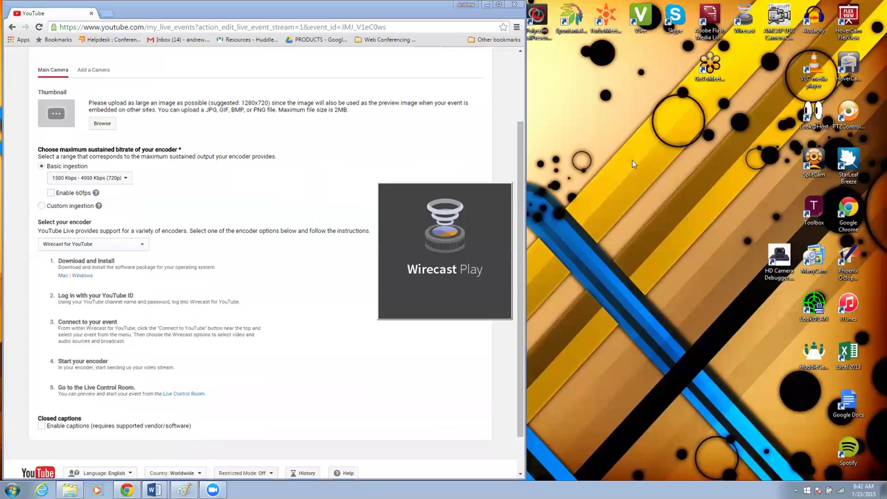
pyautogui.click(496, 275)
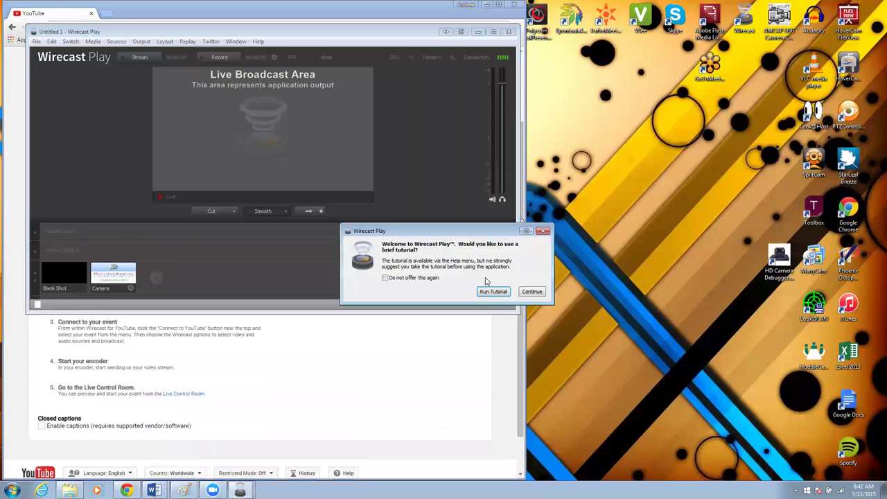
pyautogui.click(531, 292)
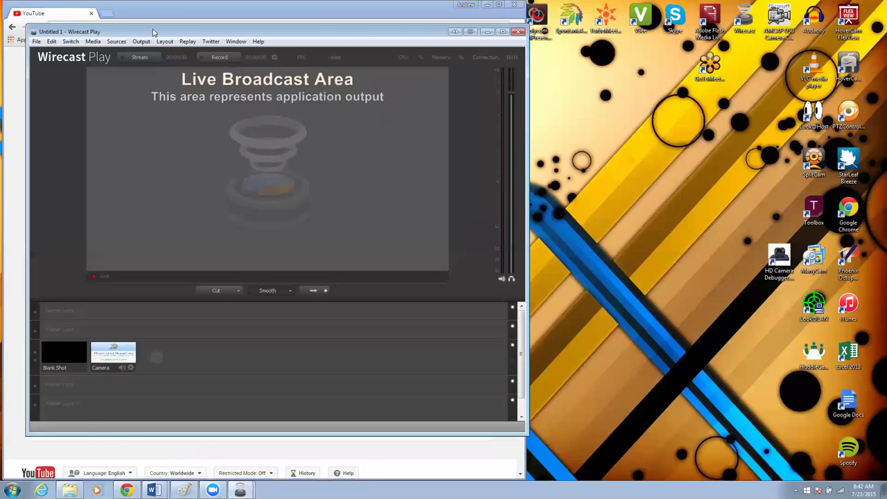
pyautogui.moveTo(154, 32); pyautogui.dragTo(443, 5)
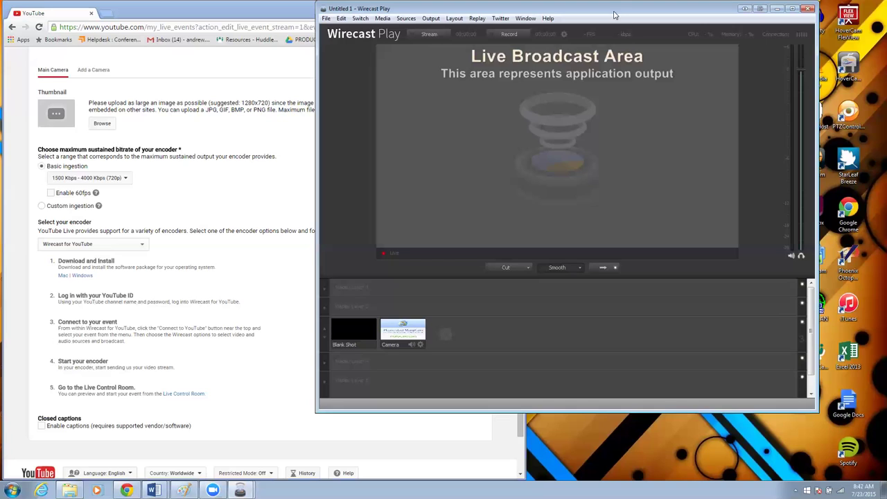
pyautogui.moveTo(614, 13); pyautogui.dragTo(619, 41)
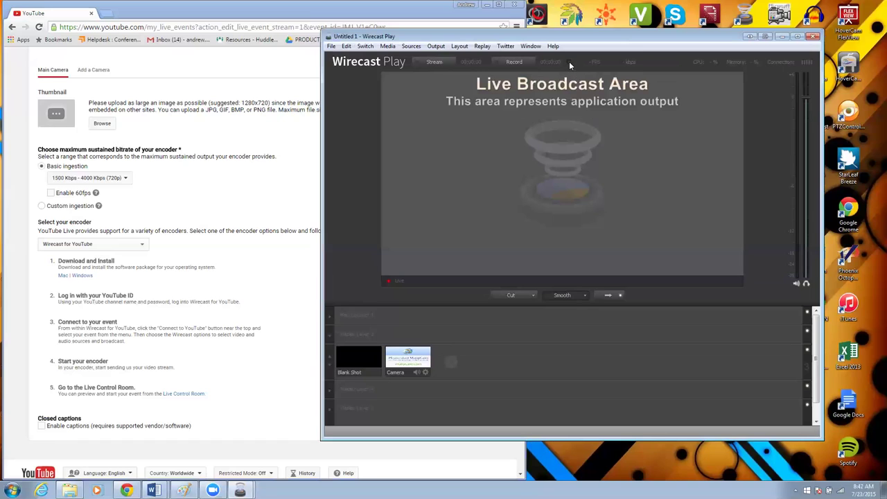
# - Authenticate the YouTube output in Output Settings and allow Wirecast to manage the account
pyautogui.click(569, 61)
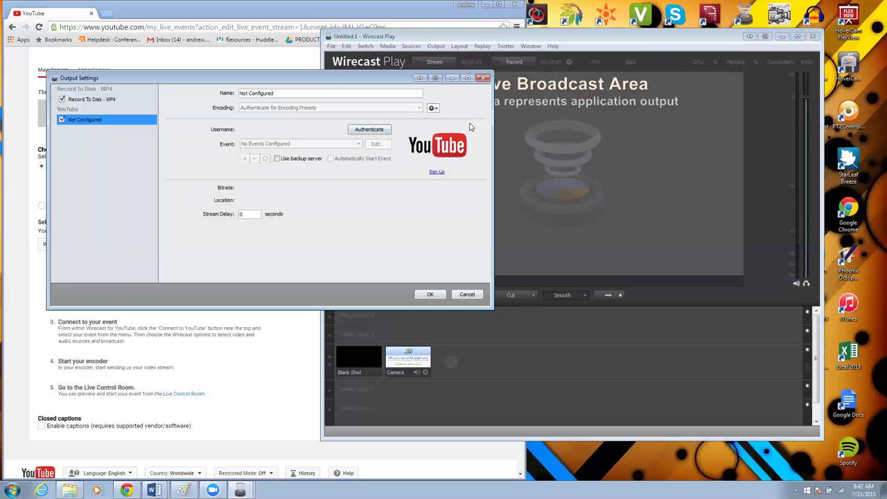
pyautogui.click(365, 130)
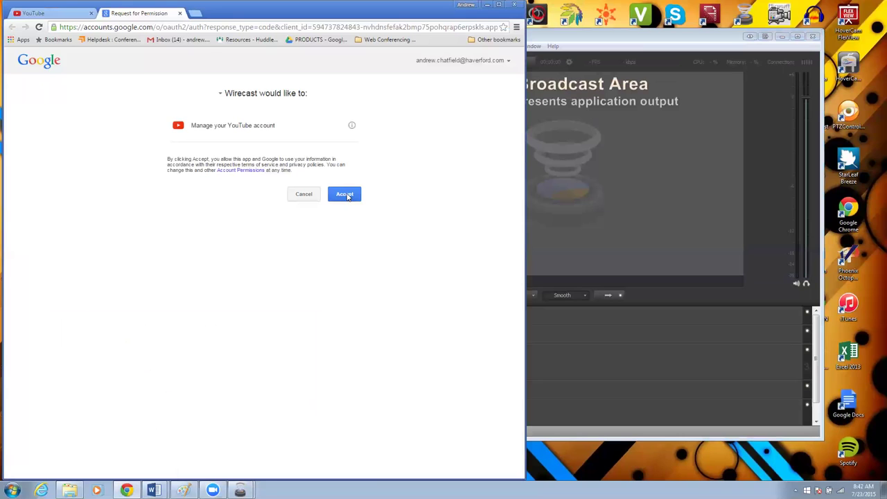
pyautogui.click(348, 195)
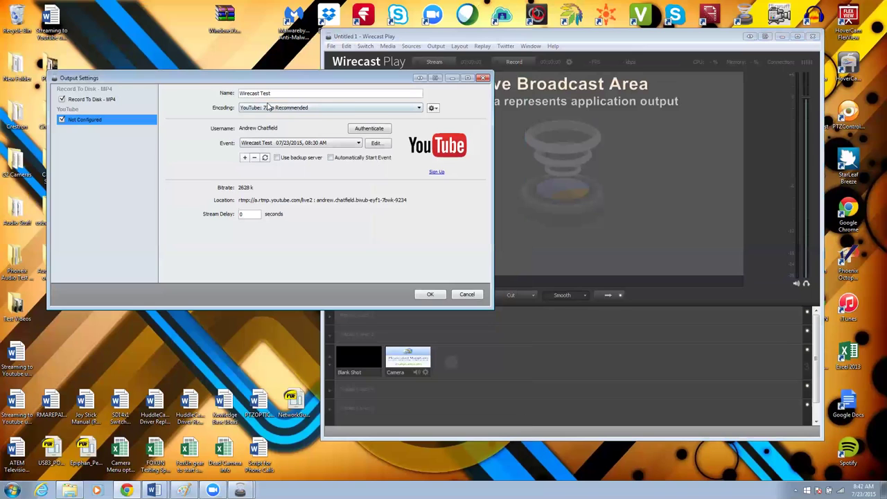
# - Save the YouTube output settings and add a PTZ Optics camera shot
pyautogui.click(431, 294)
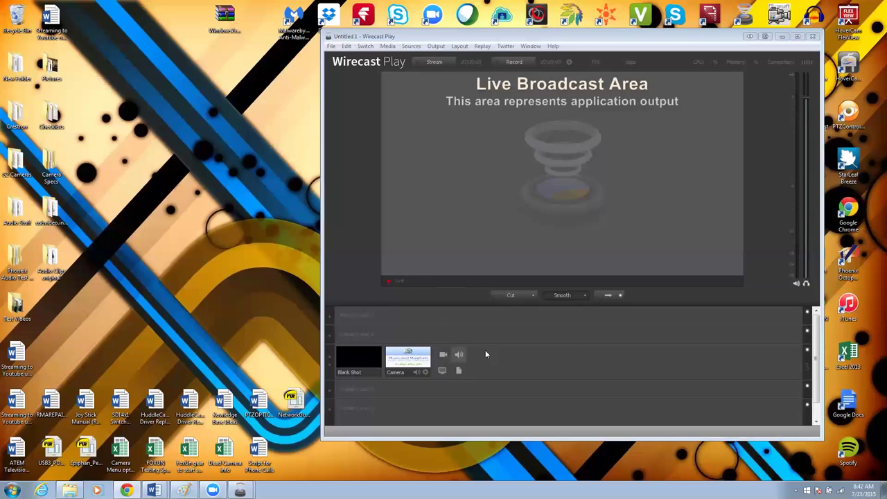
pyautogui.moveTo(445, 362)
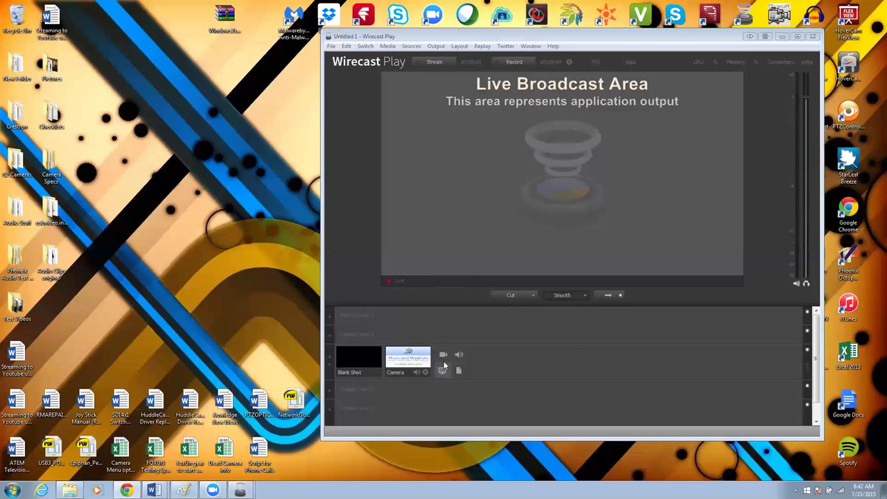
pyautogui.click(444, 356)
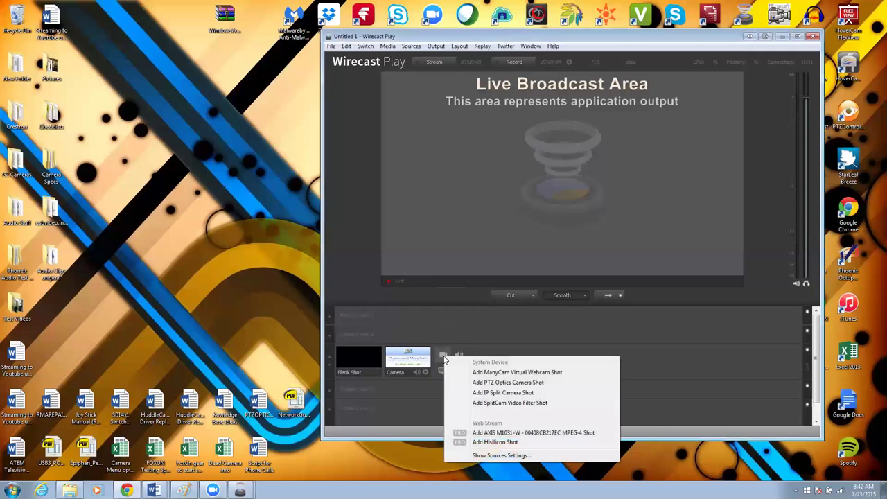
pyautogui.click(504, 384)
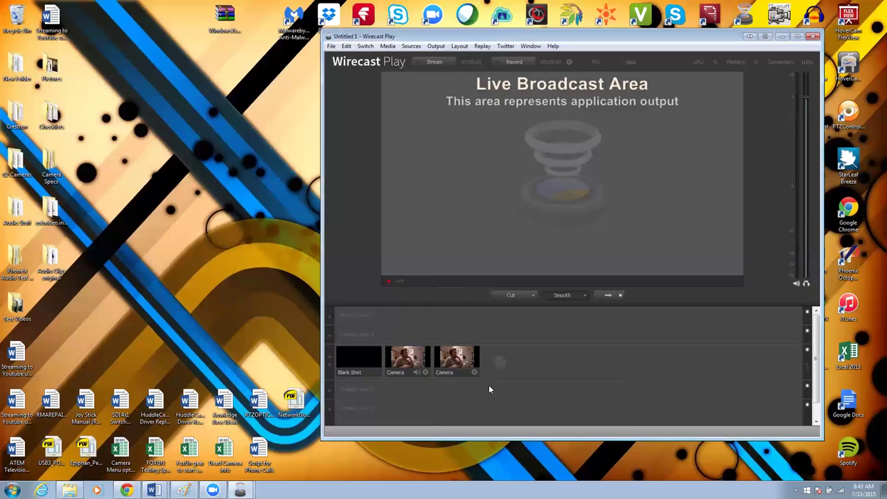
# - Keep the Jabra SPEAK 510 audio and put the first Camera shot live
pyautogui.click(426, 373)
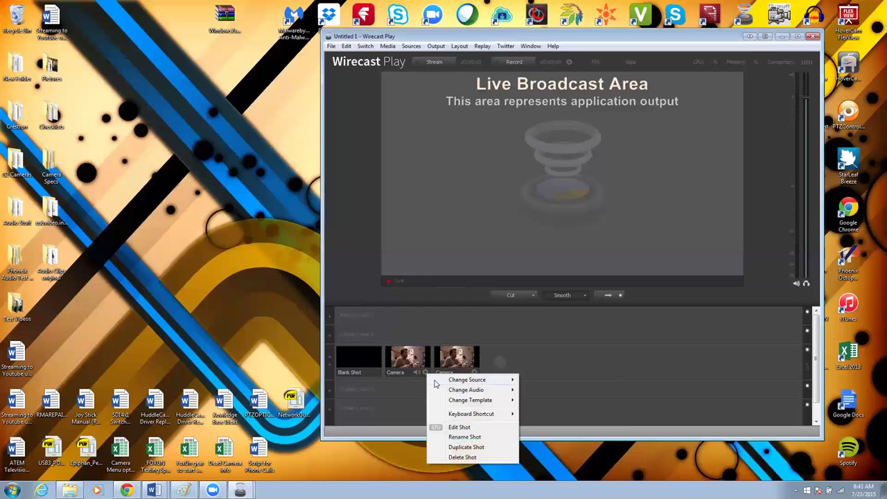
pyautogui.moveTo(466, 390)
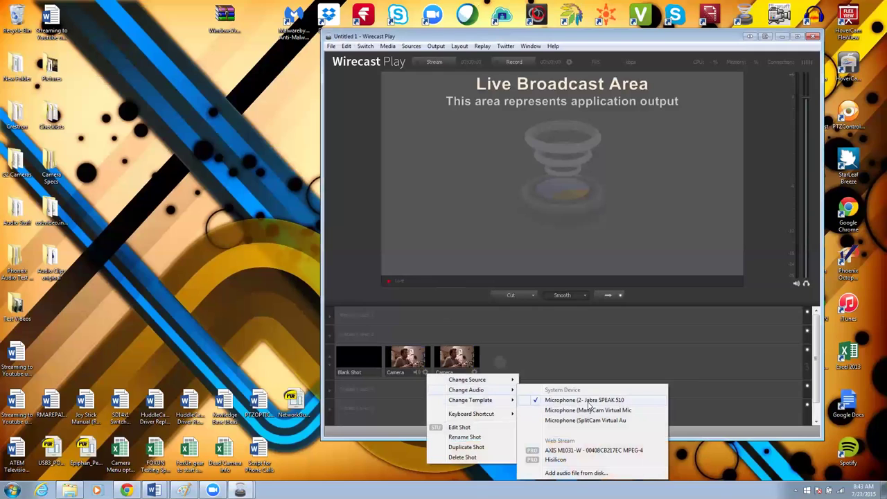
pyautogui.click(402, 357)
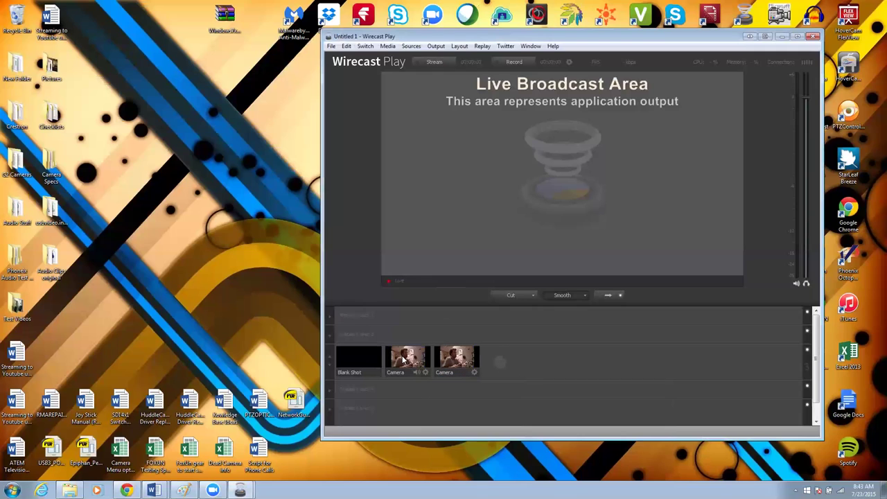
pyautogui.click(410, 359)
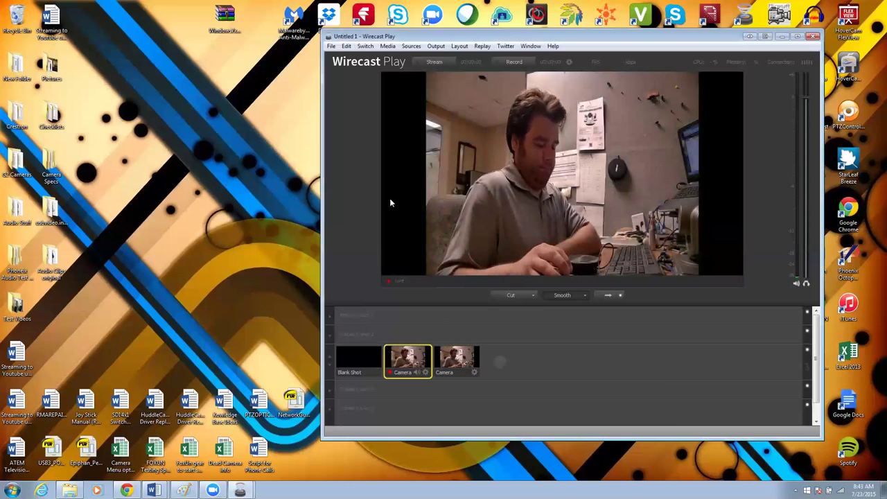
# - Turn the system volume down and start streaming to YouTube
pyautogui.click(796, 490)
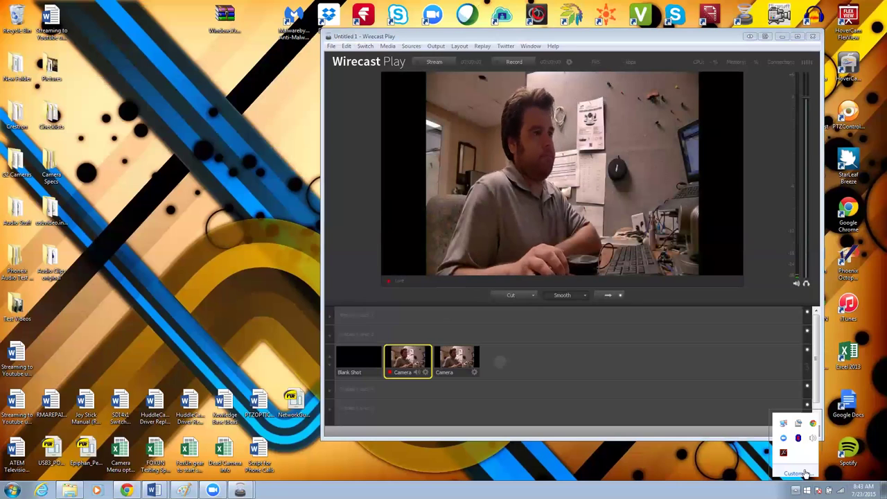
pyautogui.click(812, 438)
pyautogui.moveTo(806, 359); pyautogui.dragTo(806, 380)
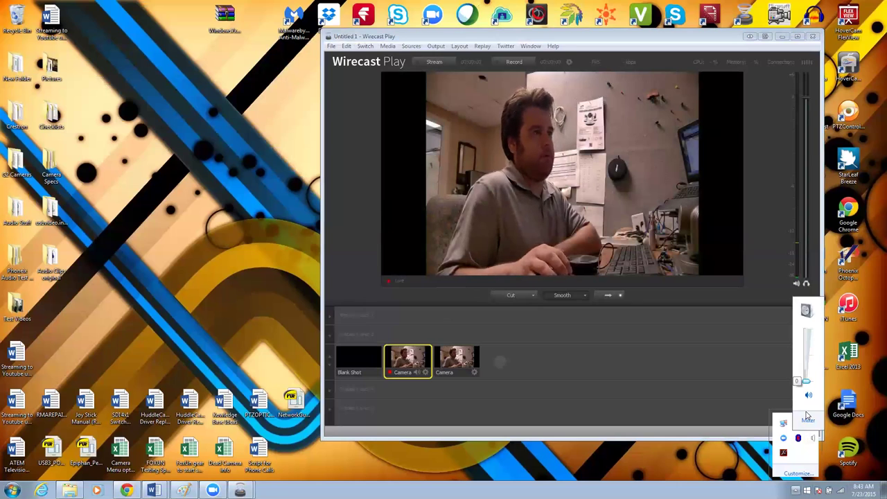
pyautogui.click(434, 63)
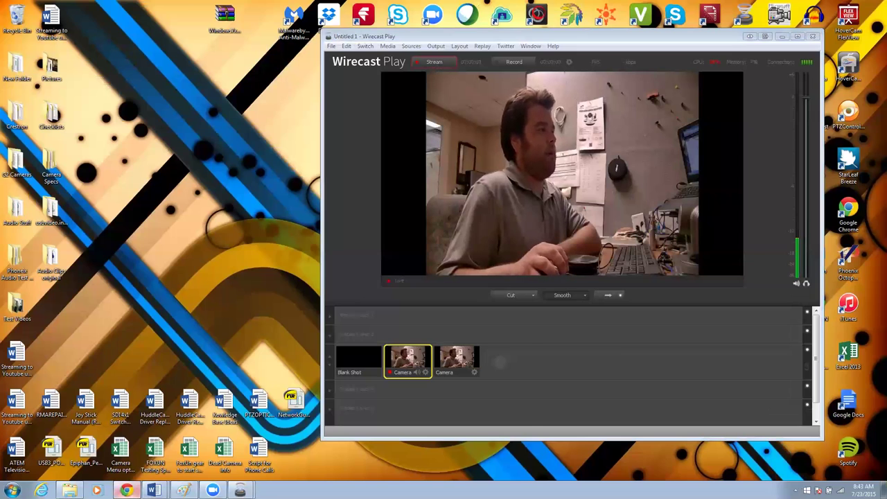
# - Snap the YouTube browser to the left half and Wirecast to the right half
pyautogui.click(126, 490)
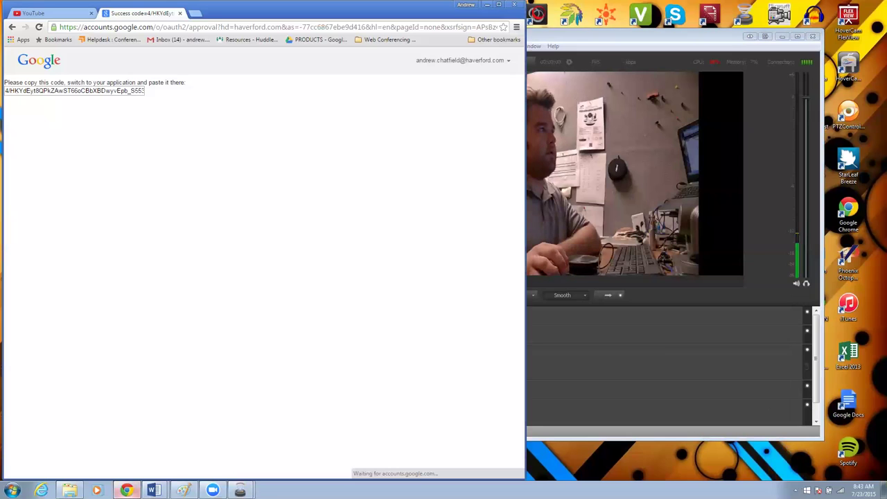
pyautogui.click(55, 14)
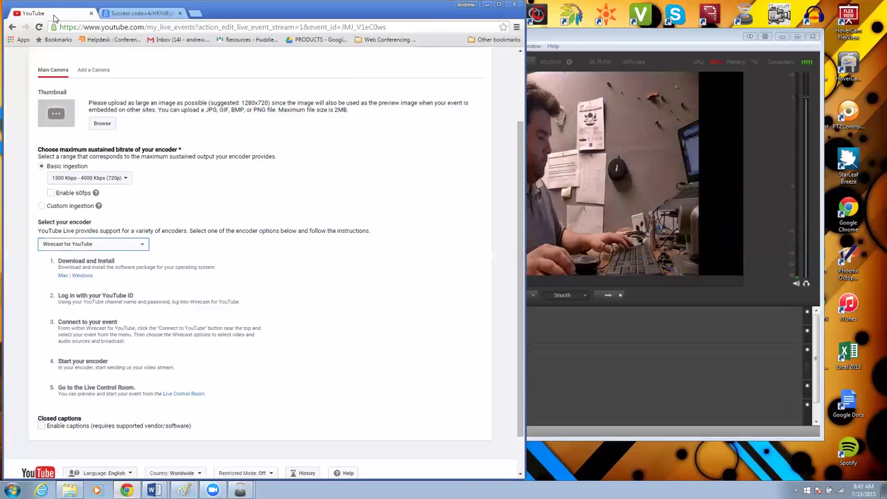
pyautogui.press('super+Left')
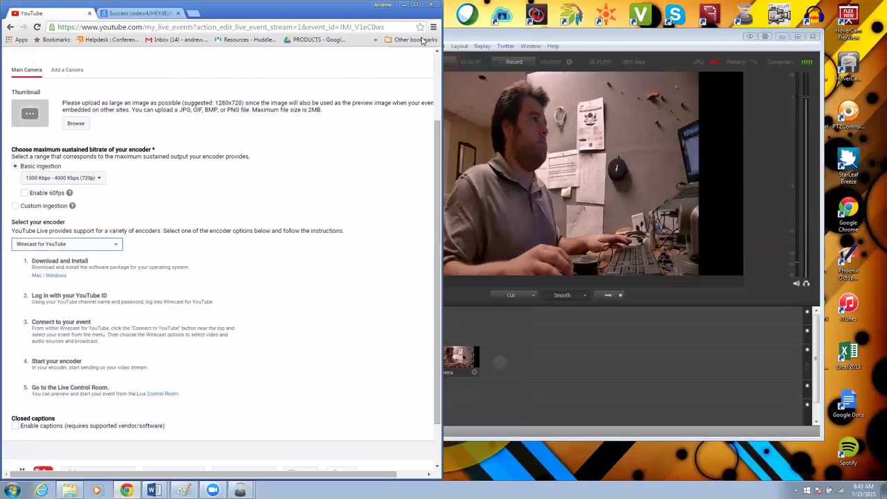
pyautogui.click(676, 374)
pyautogui.press('super+Right')
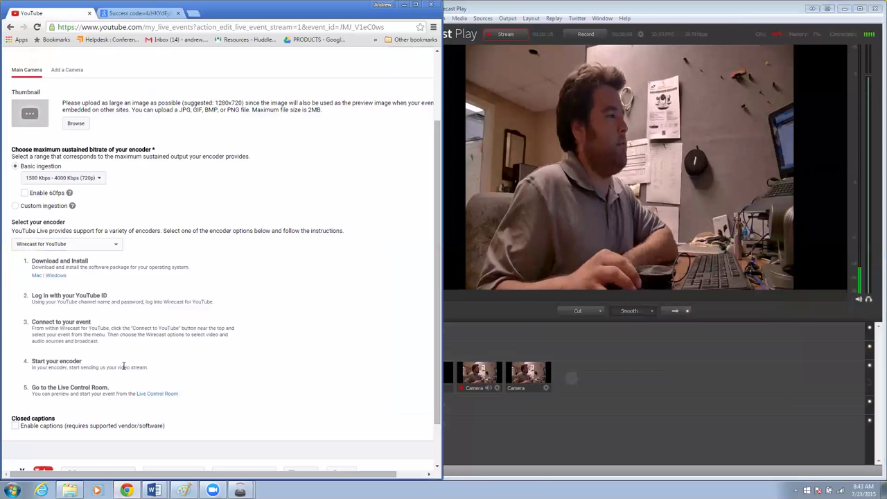
# - Open the Live Control Room for Wirecast Test and check the stream status is GOOD
pyautogui.click(153, 393)
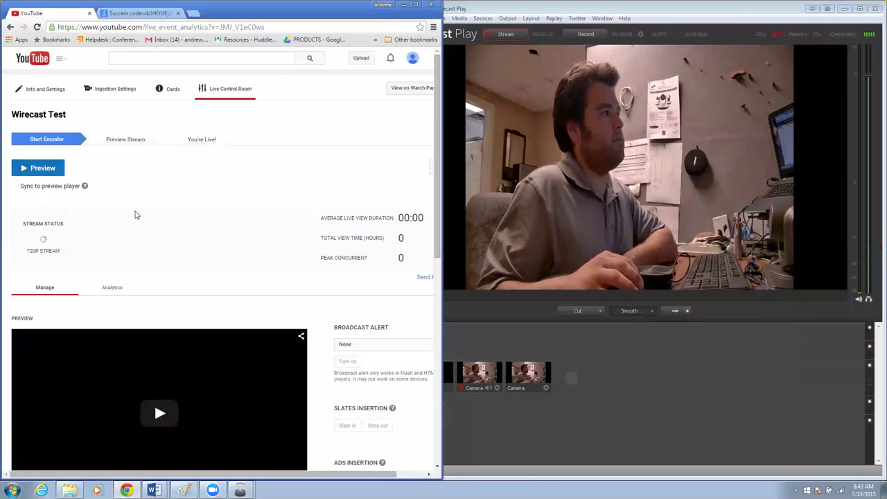
pyautogui.scroll(-2, 148, 233)
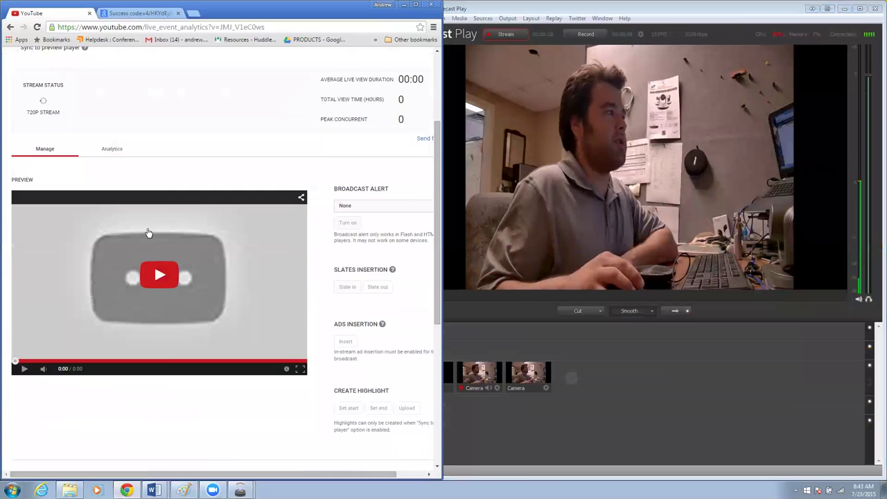
pyautogui.scroll(1, 148, 232)
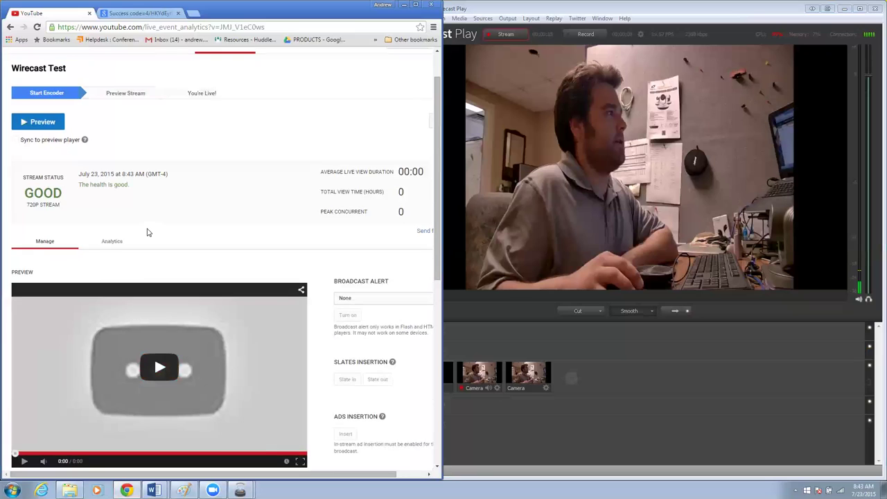
pyautogui.scroll(-2, 147, 232)
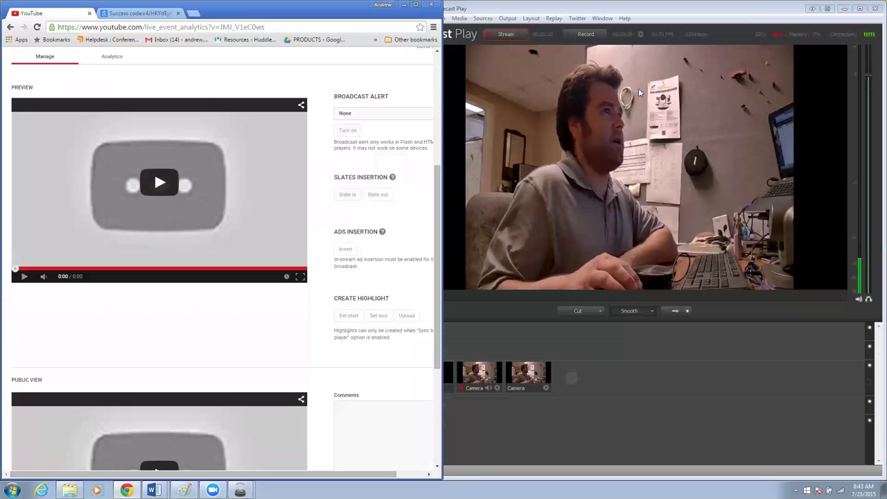
pyautogui.scroll(-1, 134, 346)
pyautogui.scroll(2, 135, 347)
pyautogui.scroll(1, 135, 347)
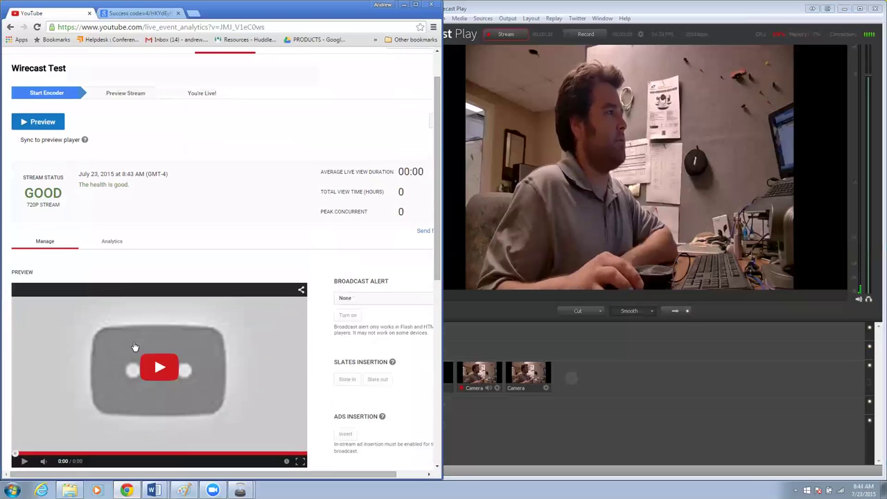
pyautogui.scroll(1, 135, 347)
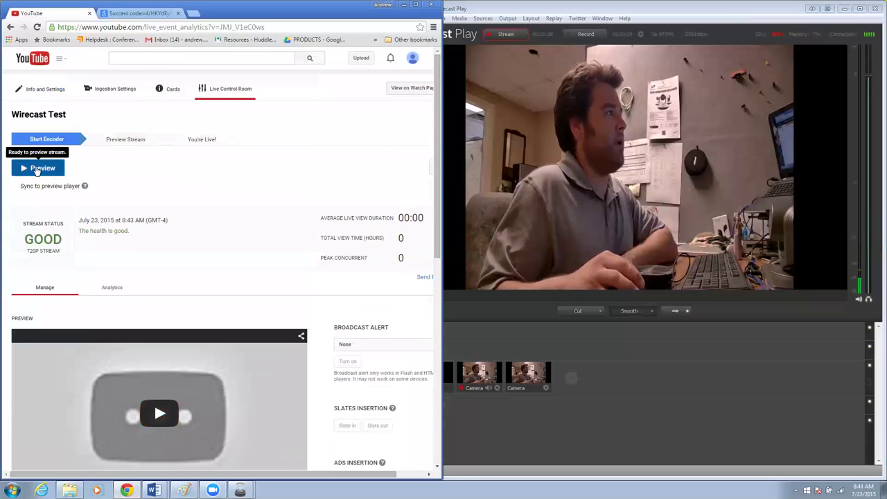
# - Request a preview of the incoming stream and confirm it
pyautogui.click(34, 169)
pyautogui.click(241, 92)
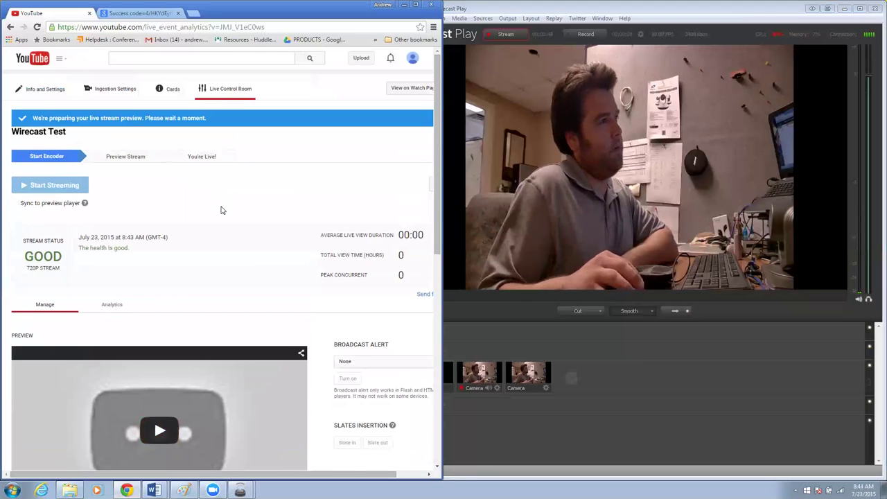
pyautogui.scroll(-1, 221, 210)
pyautogui.scroll(-1, 221, 210)
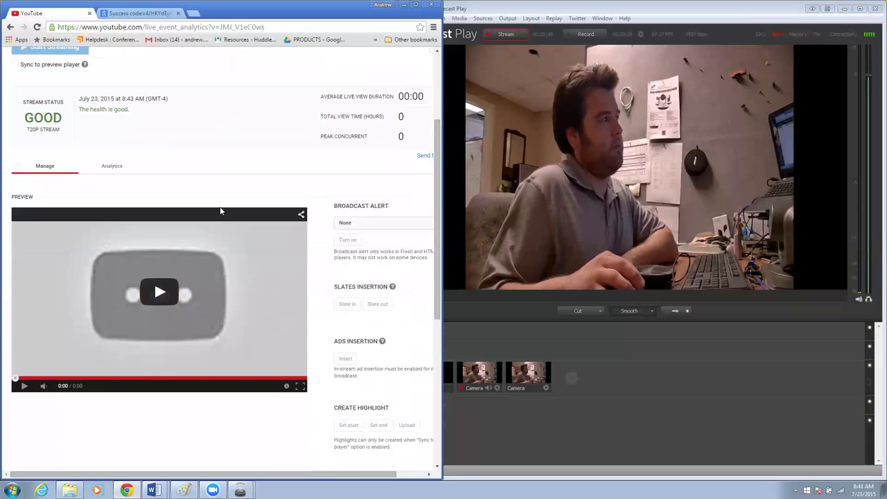
pyautogui.scroll(2, 220, 210)
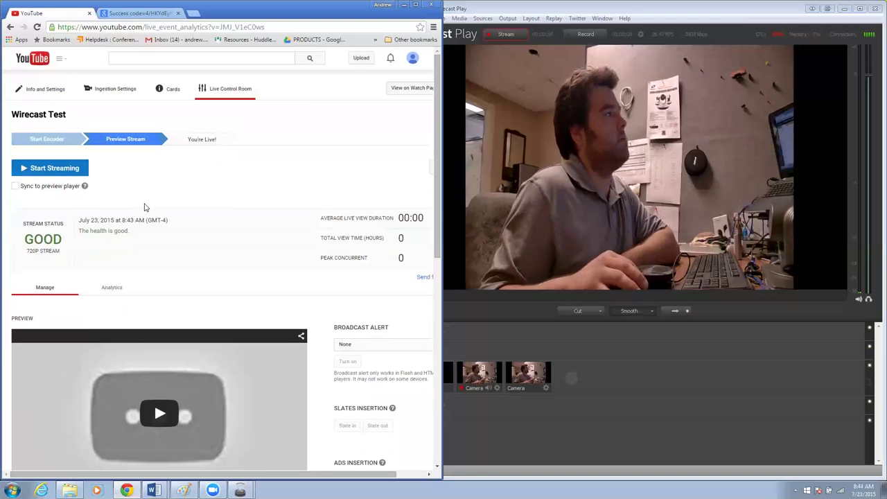
pyautogui.scroll(-2, 172, 286)
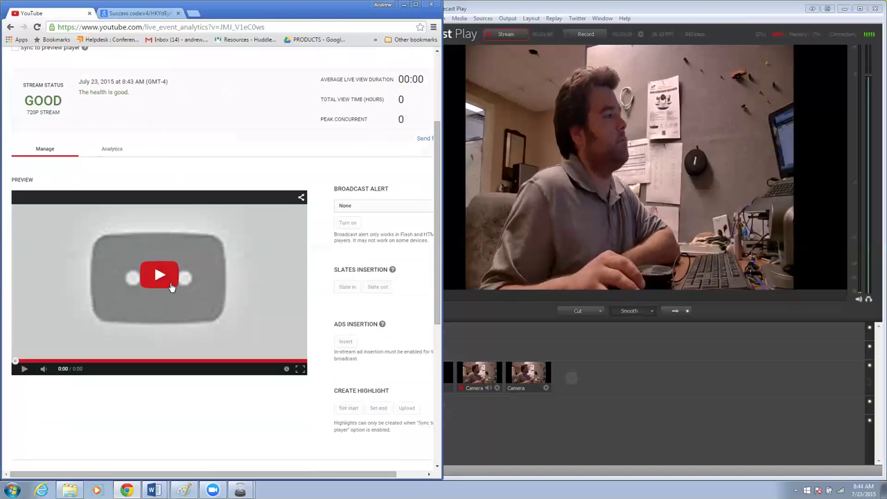
# - Play the preview player to watch the live camera feed
pyautogui.click(167, 280)
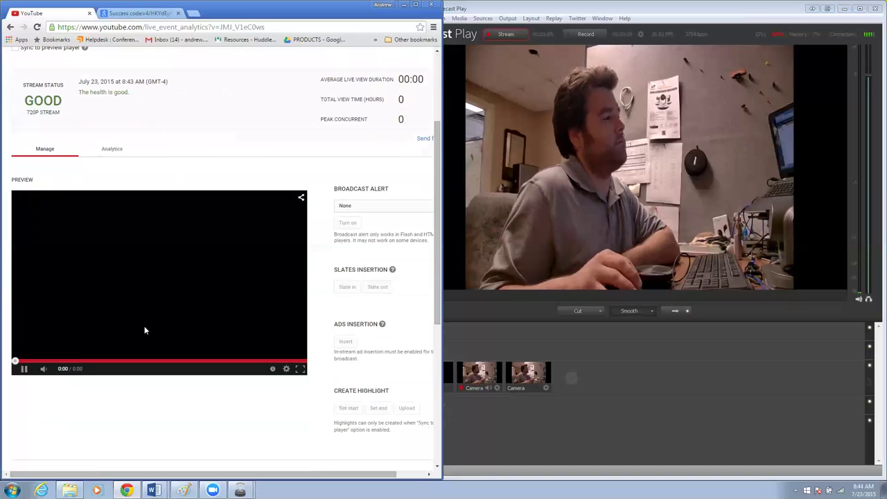
pyautogui.scroll(-3, 142, 386)
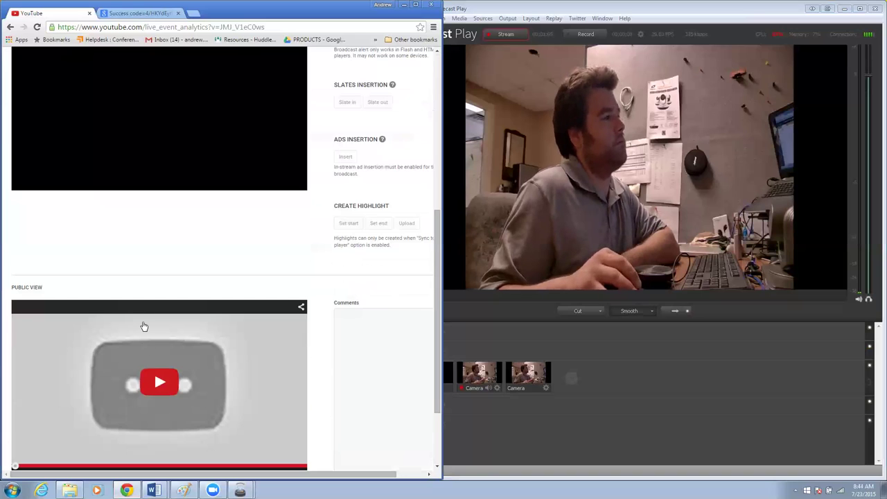
pyautogui.scroll(2, 144, 319)
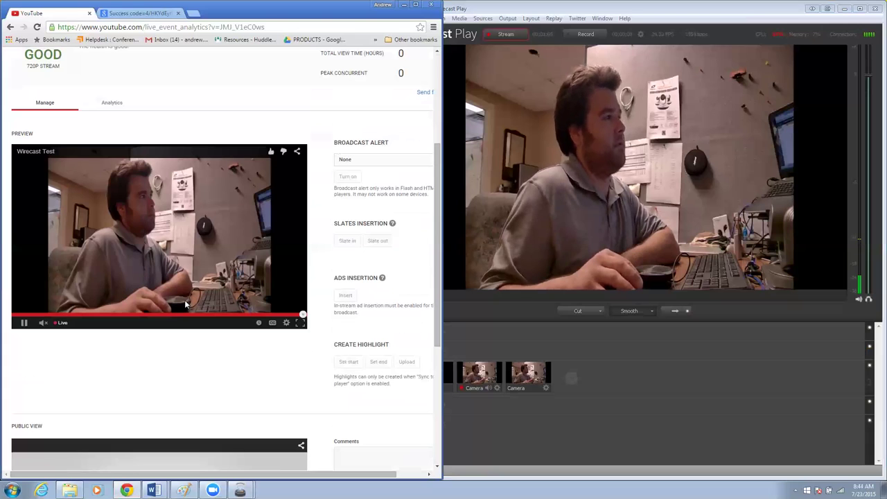
pyautogui.scroll(3, 129, 246)
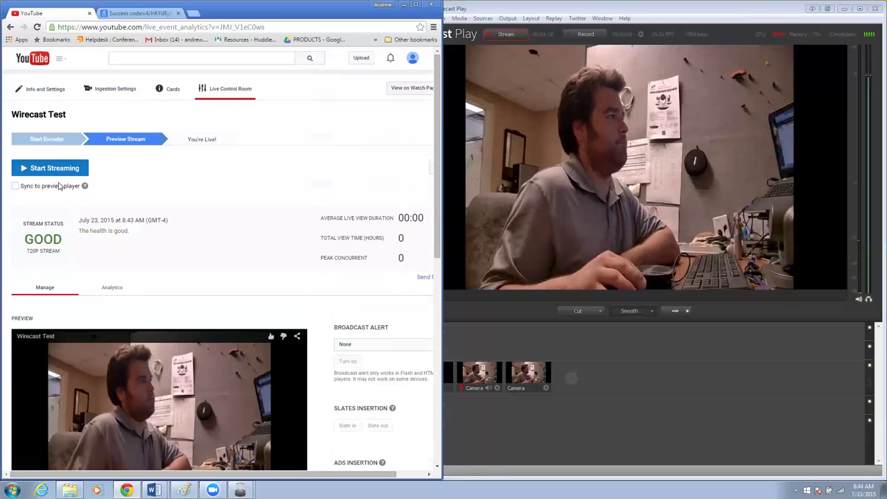
# - Enable 'Sync to preview player', then start streaming and confirm going live
pyautogui.click(15, 187)
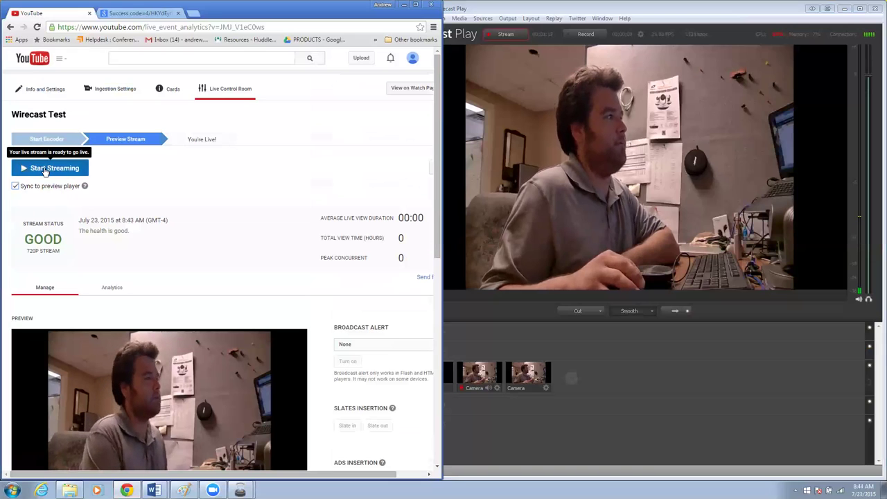
pyautogui.click(45, 169)
pyautogui.click(241, 86)
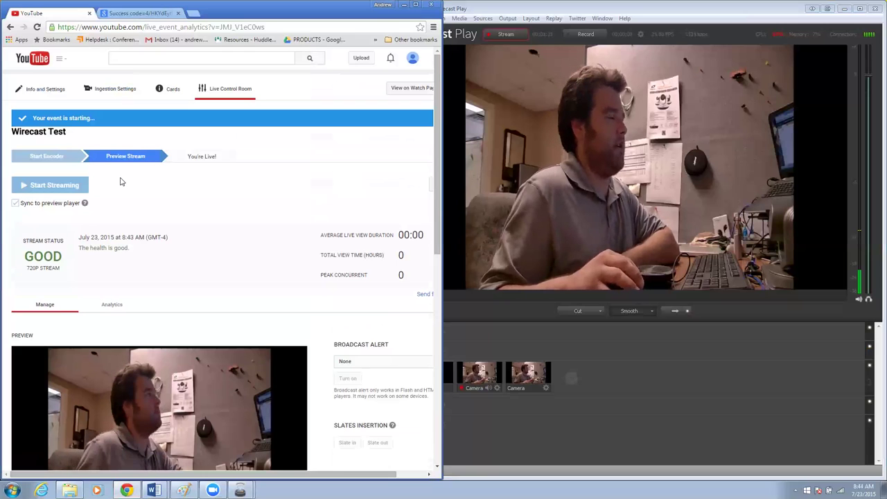
# - Scroll down to the Public View player showing the live camera feed
pyautogui.scroll(-3, 127, 187)
pyautogui.scroll(3, 128, 187)
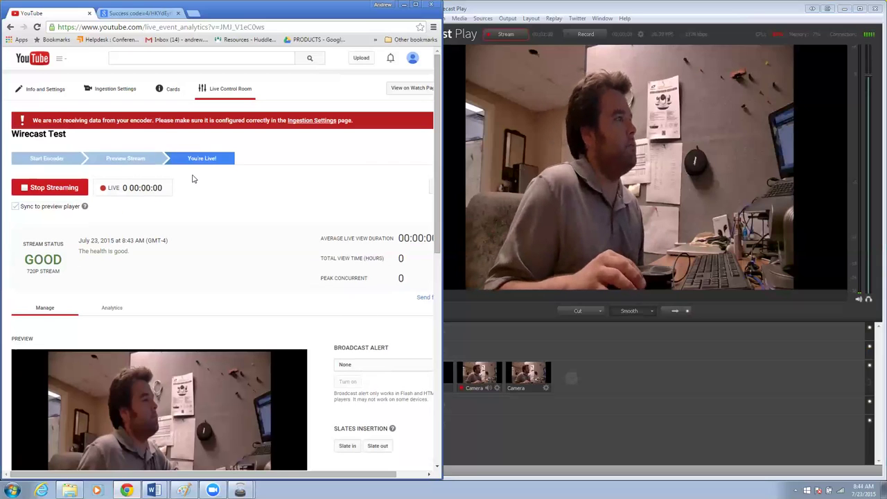
pyautogui.scroll(-3, 203, 234)
pyautogui.scroll(3, 203, 228)
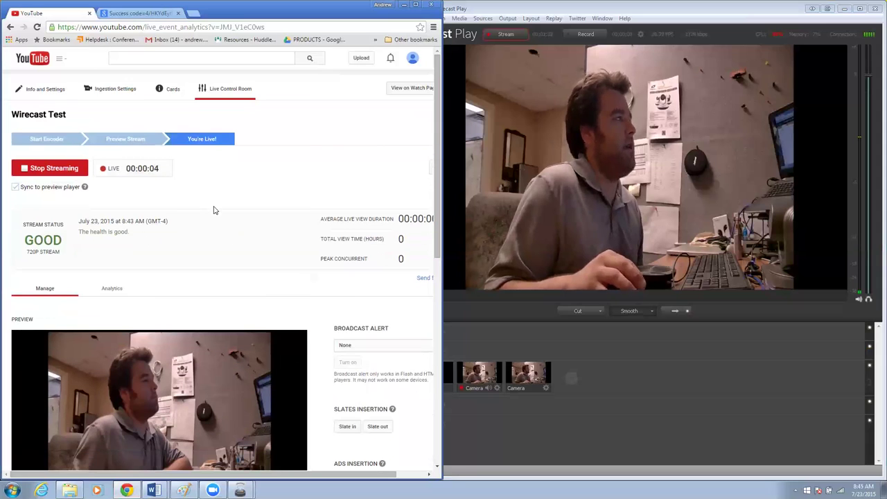
pyautogui.scroll(-4, 208, 201)
pyautogui.scroll(-2, 208, 201)
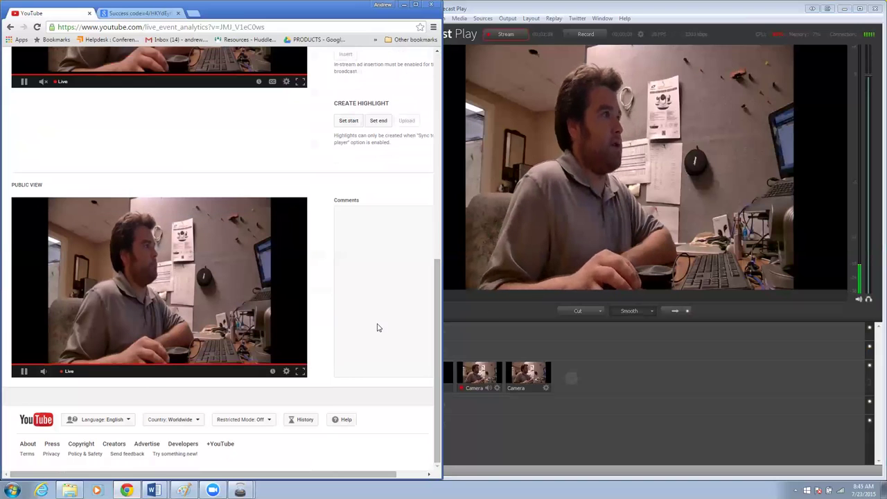
# - Open the Public View player's share panel and select its youtu.be link
pyautogui.scroll(3, 378, 326)
pyautogui.scroll(3, 374, 323)
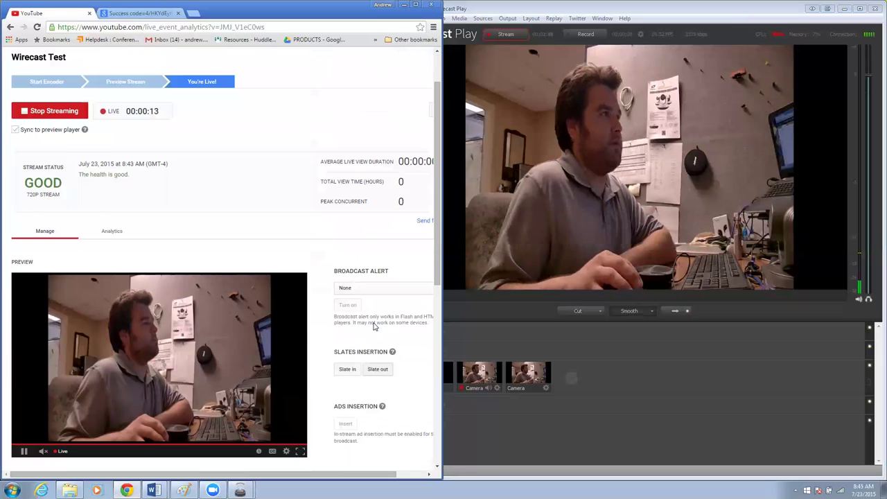
pyautogui.scroll(1, 374, 325)
pyautogui.scroll(-4, 372, 327)
pyautogui.scroll(-3, 371, 327)
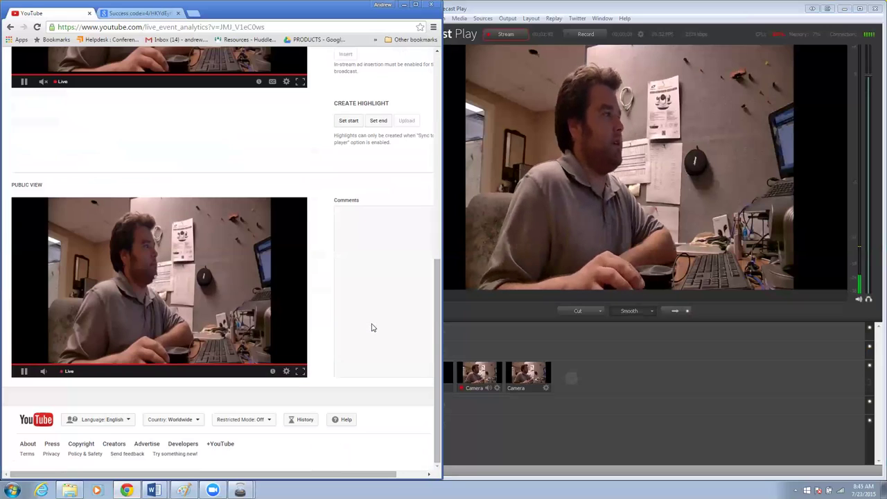
pyautogui.scroll(4, 371, 327)
pyautogui.scroll(-4, 358, 330)
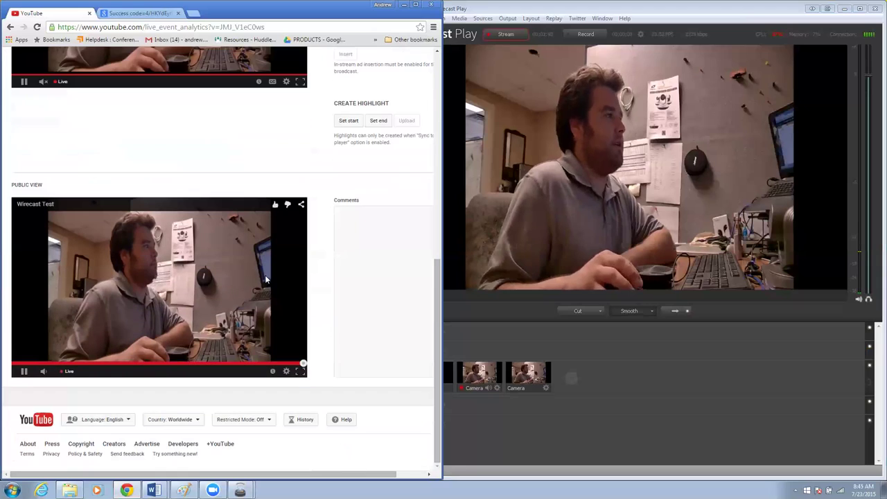
pyautogui.click(300, 206)
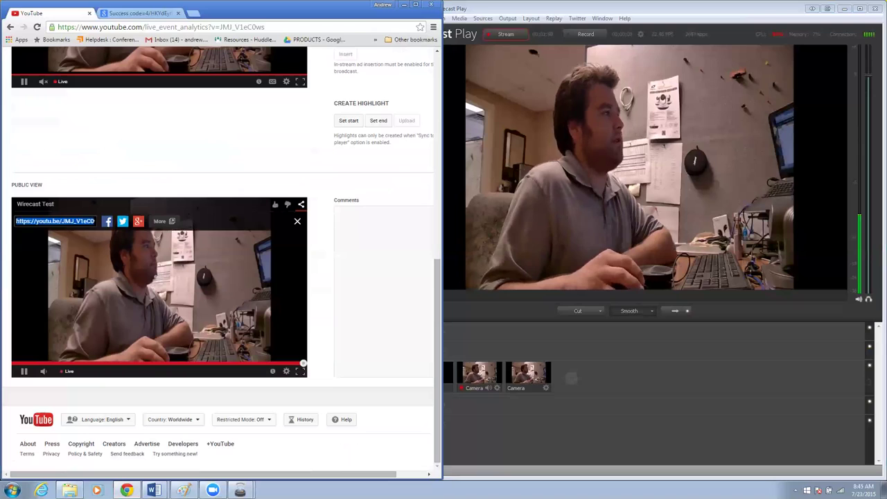
pyautogui.moveTo(16, 221); pyautogui.dragTo(190, 210)
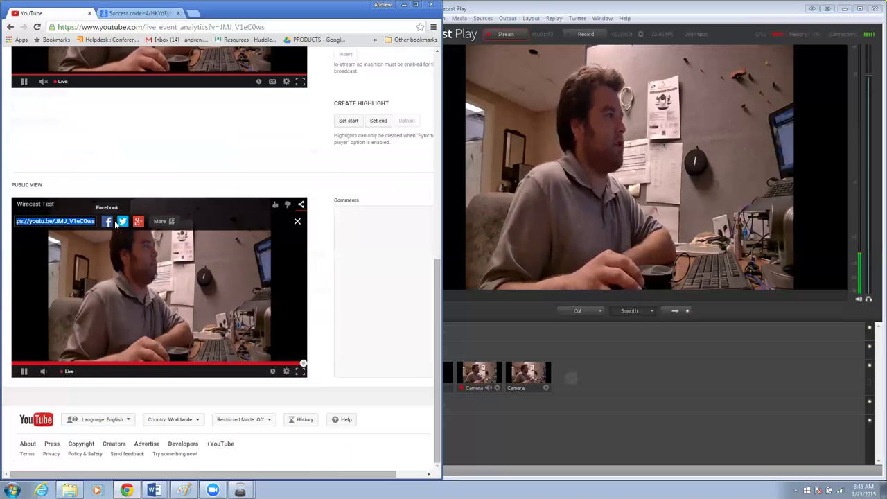